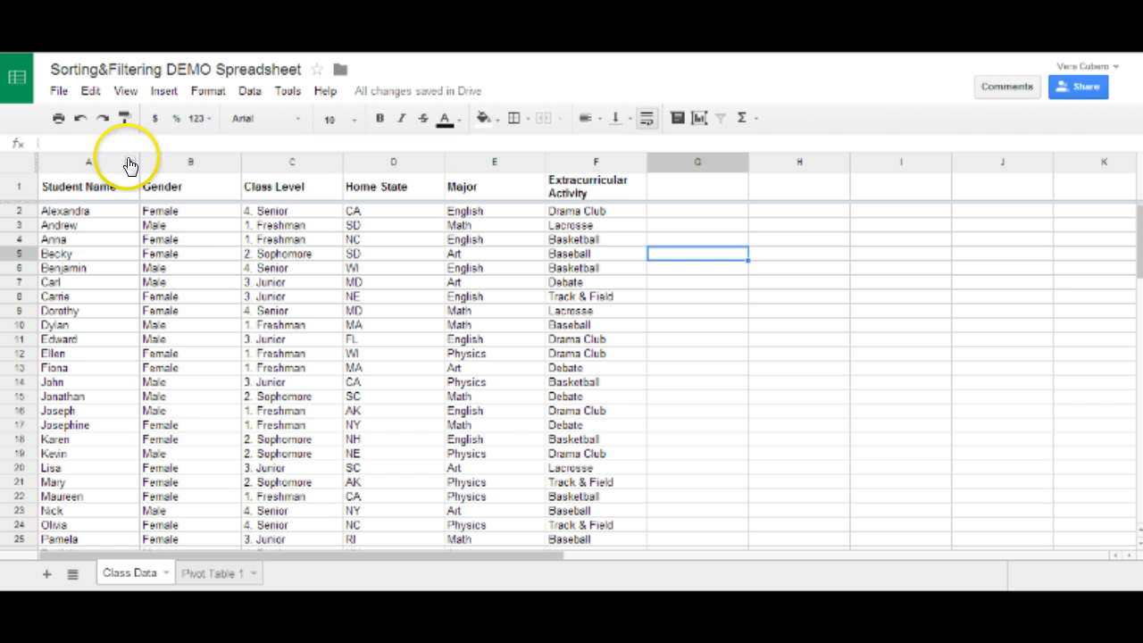
Sort the Class Data sheet by Student Name Z → A, and re-sort it by Gender A → Z.
left_click(130, 164)
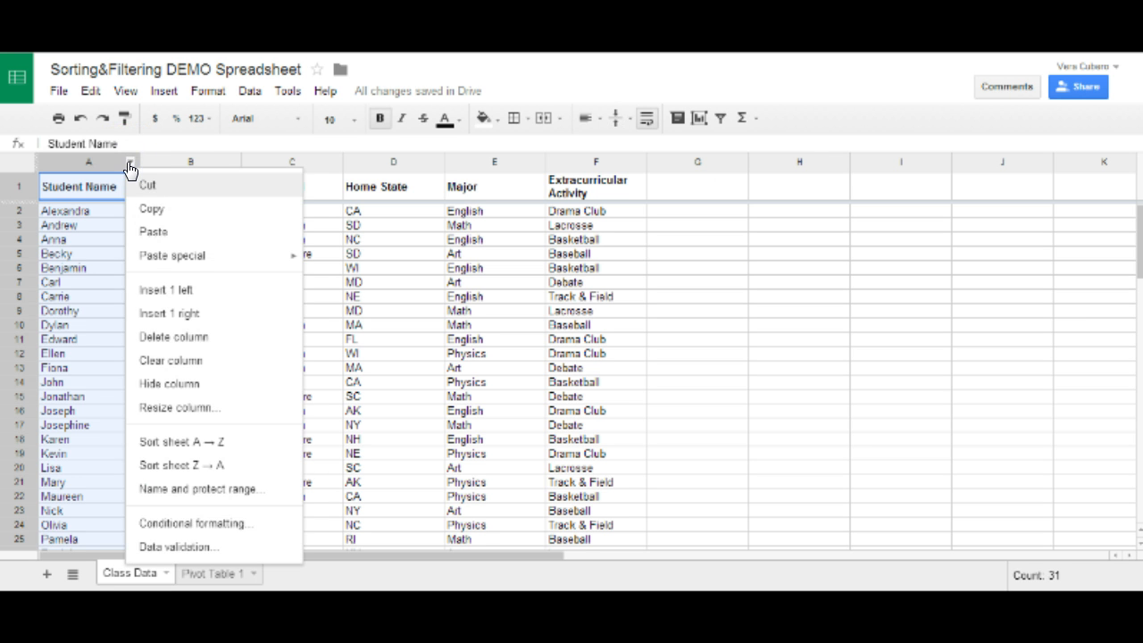
left_click(181, 467)
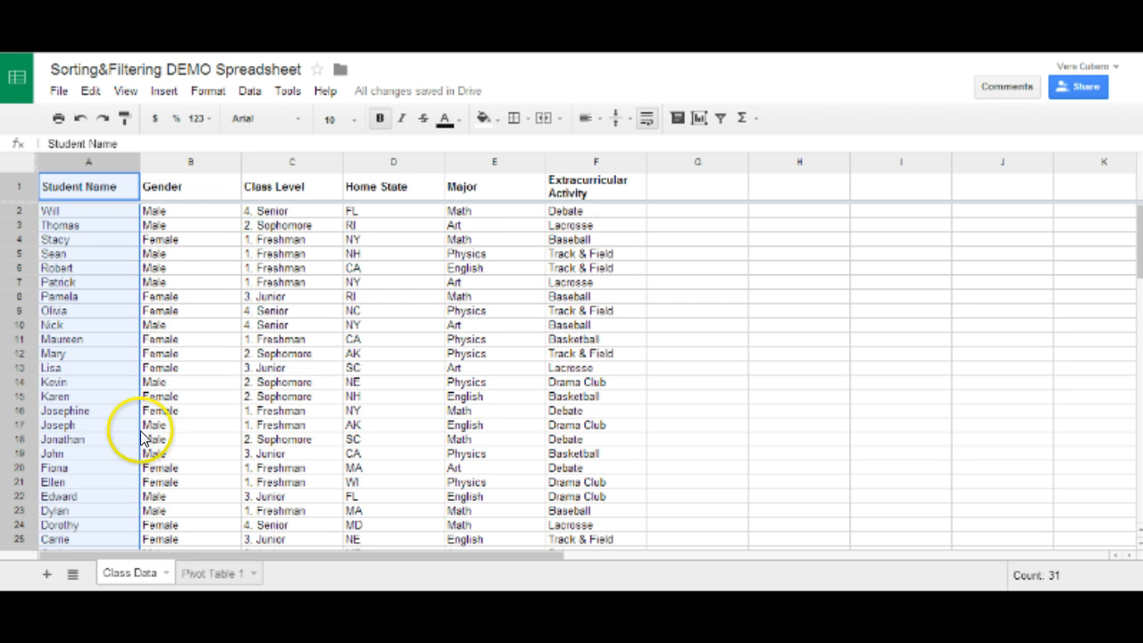
left_click(228, 163)
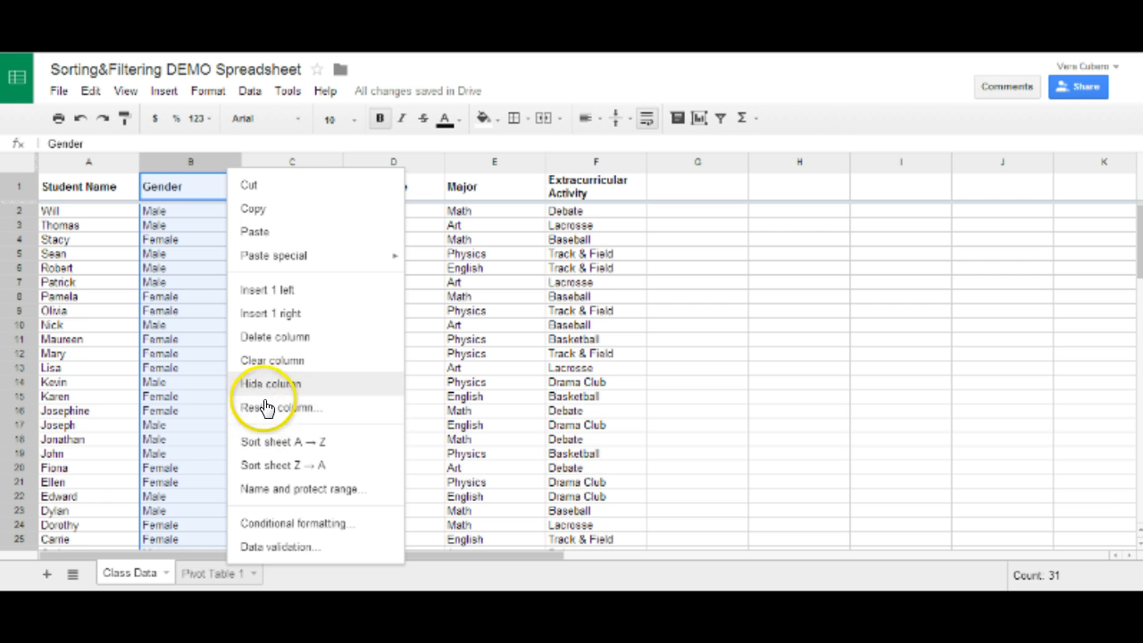
left_click(258, 439)
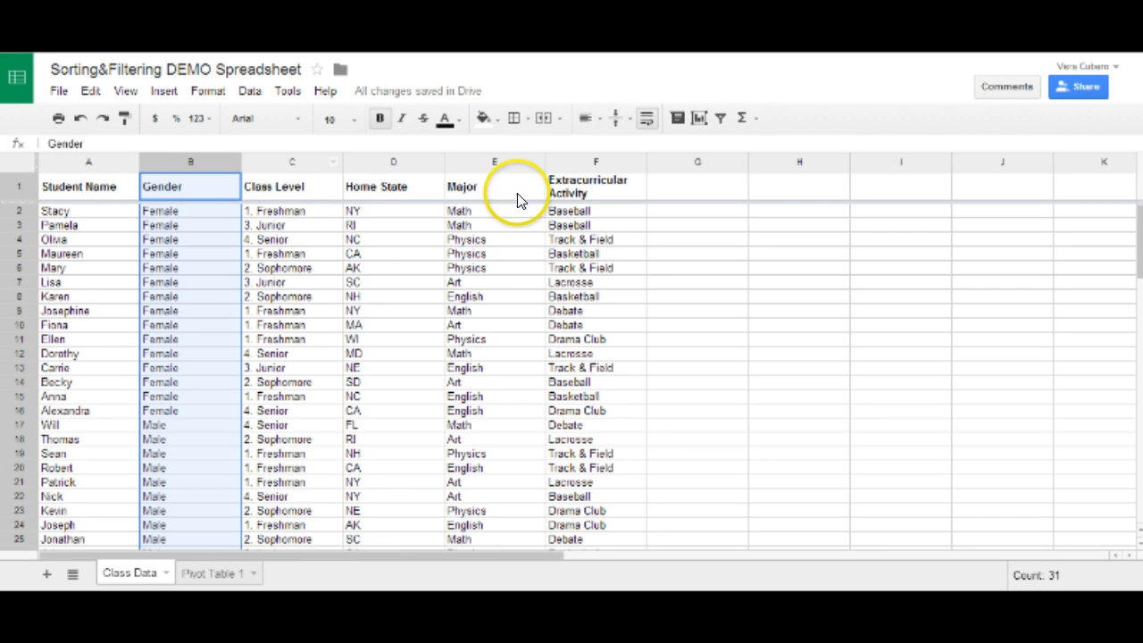
Select the entire Class Data sheet and bring up its data sorting commands.
left_click(15, 165)
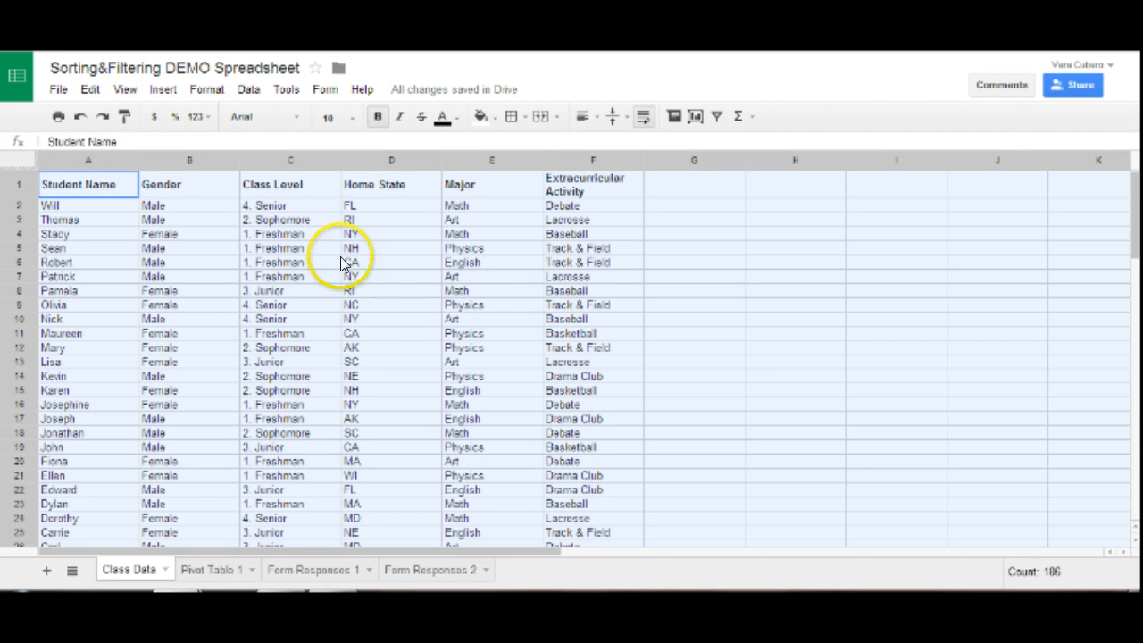
left_click(248, 91)
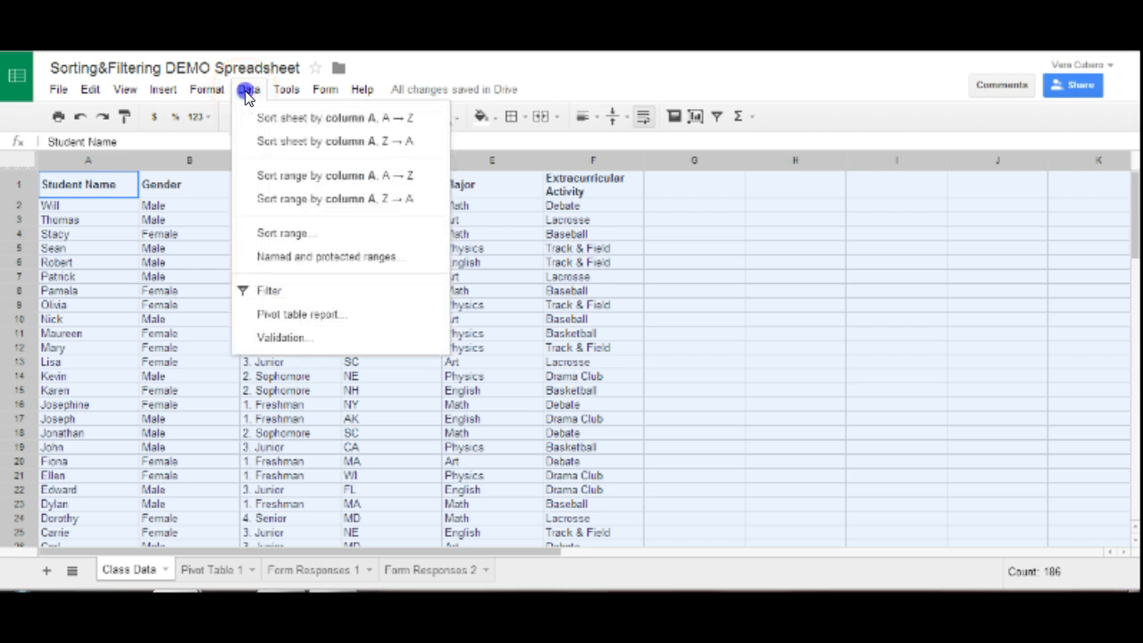
left_click(272, 238)
left_click(282, 237)
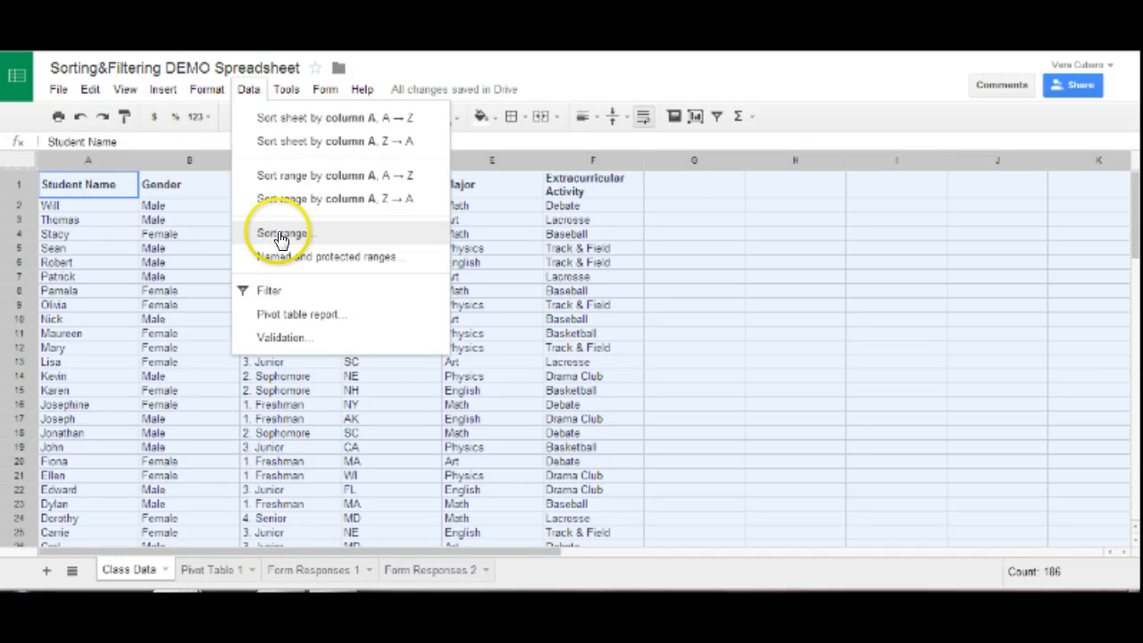
left_click(325, 90)
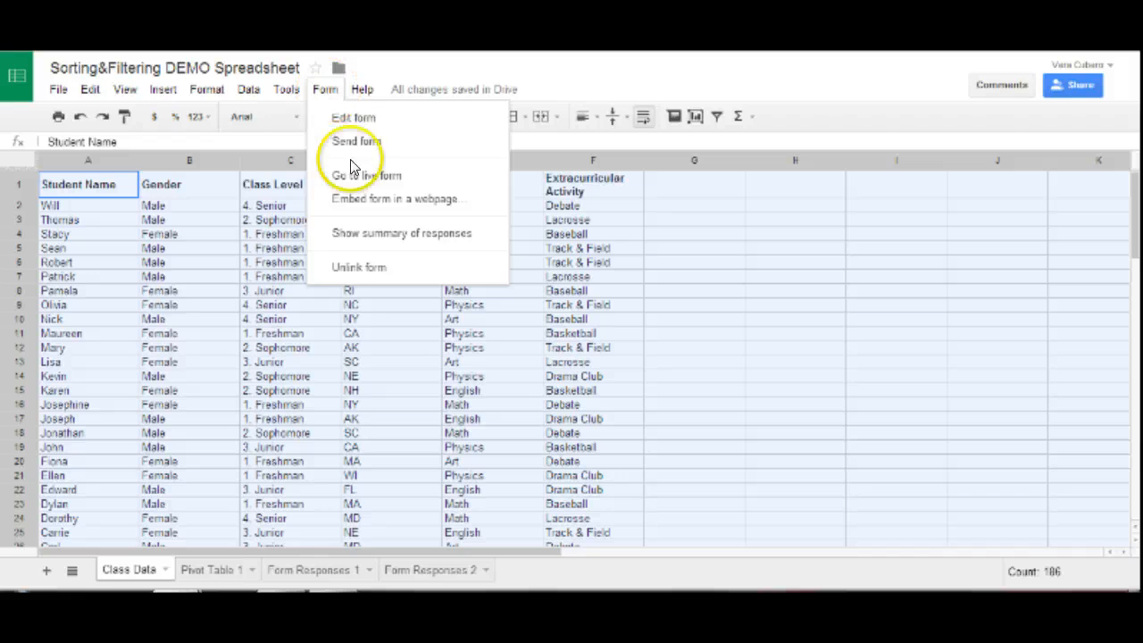
left_click(358, 267)
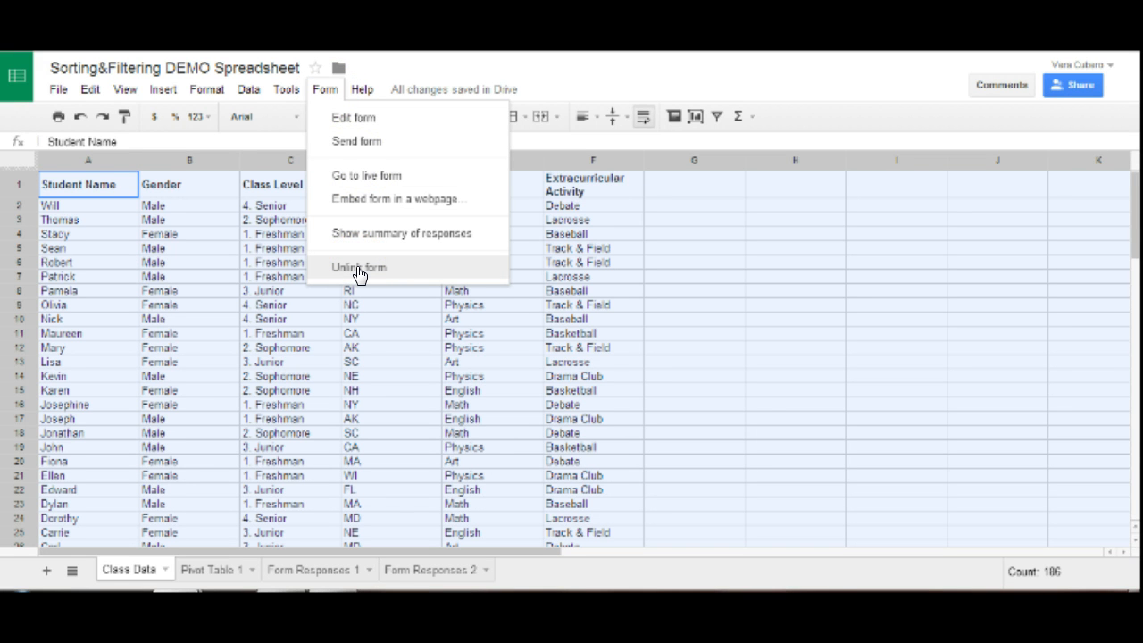
left_click(361, 273)
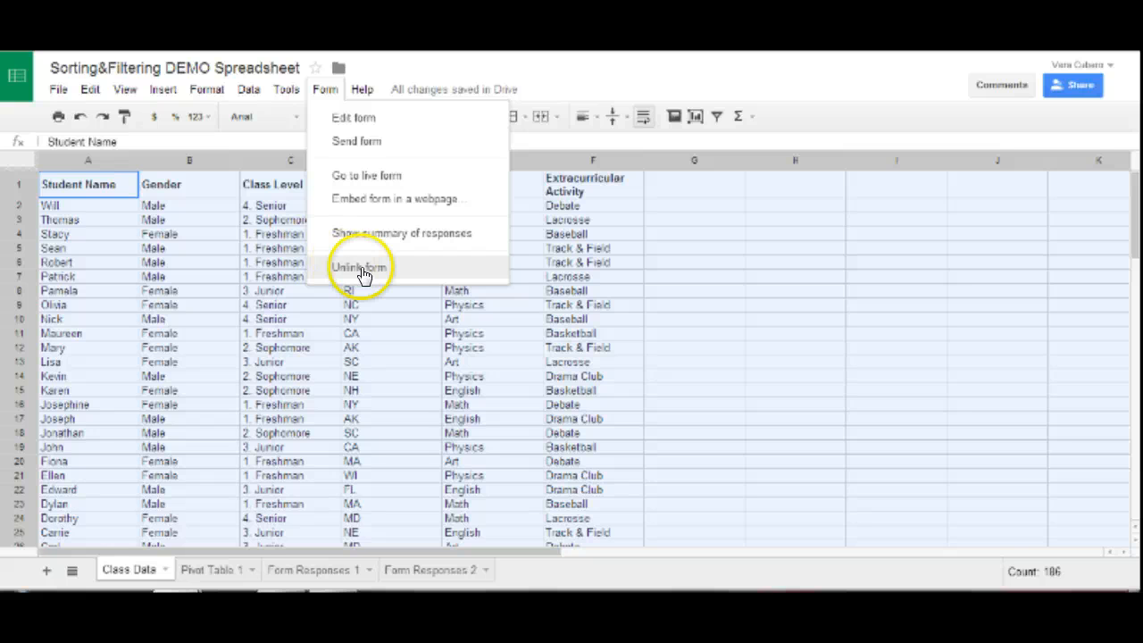
Set up a range sort of the selected sheet, marking the data as having a header row and sorting by Class Level A → Z.
left_click(248, 90)
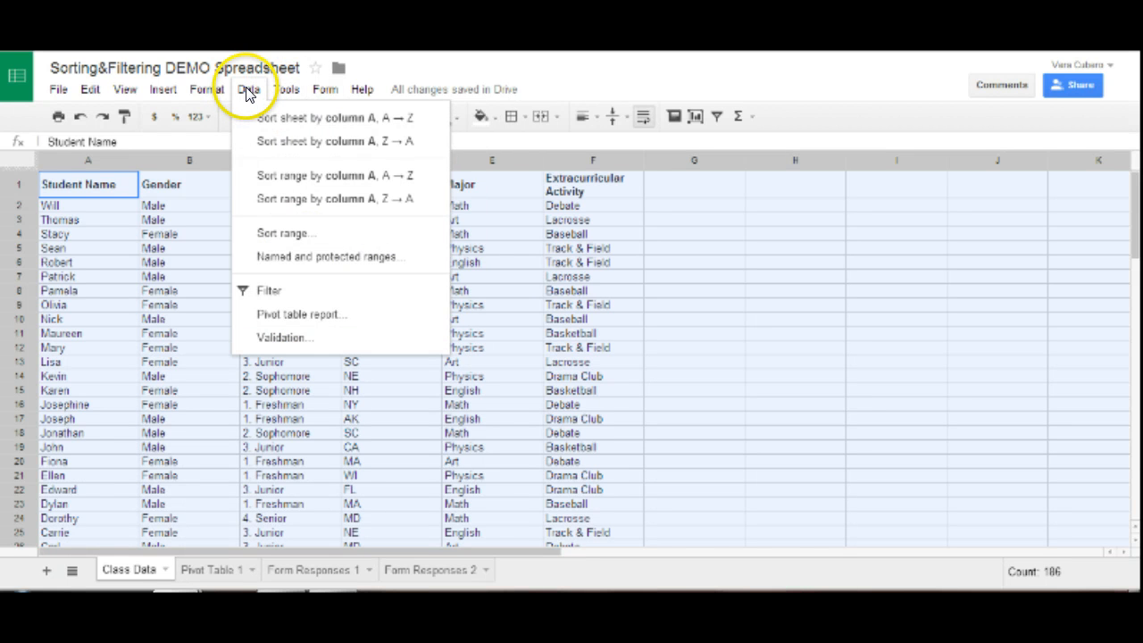
left_click(267, 236)
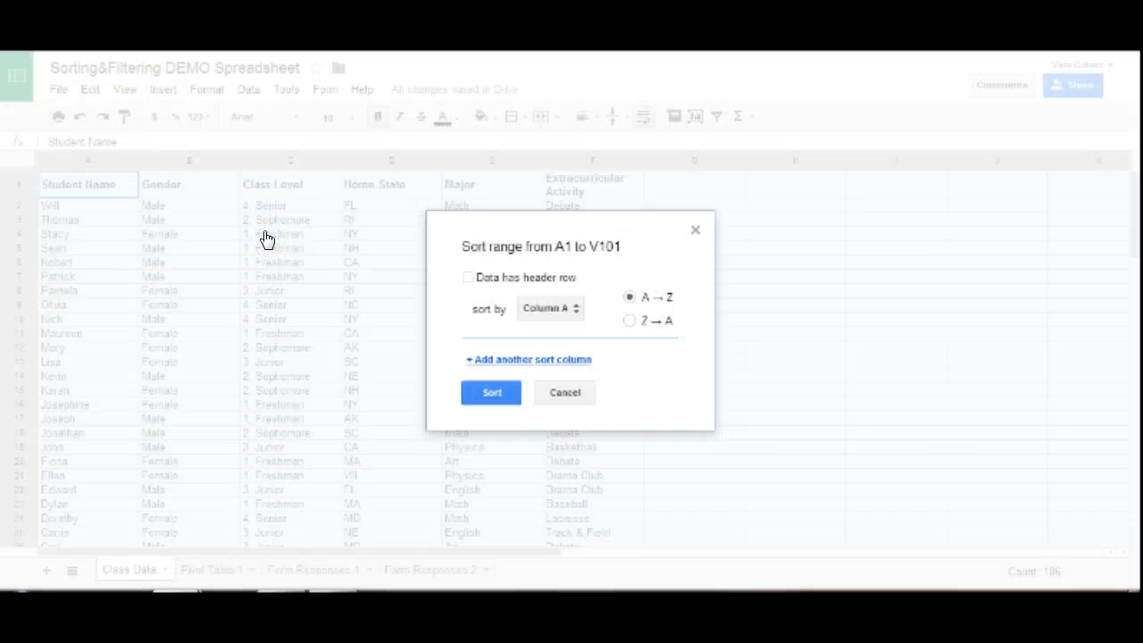
left_click(468, 278)
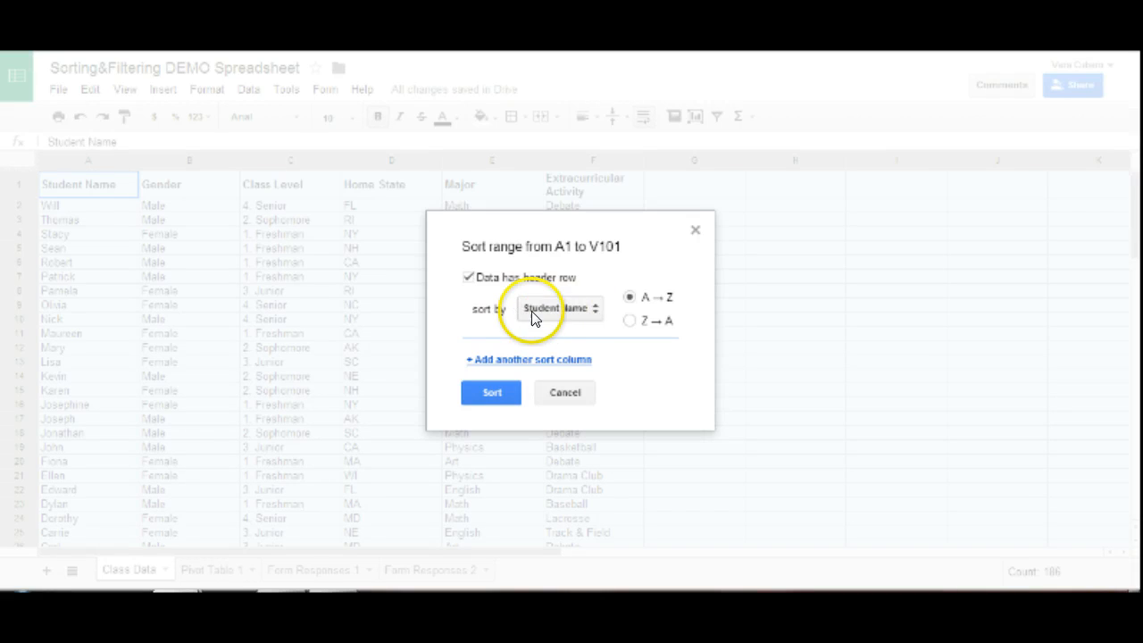
left_click(596, 308)
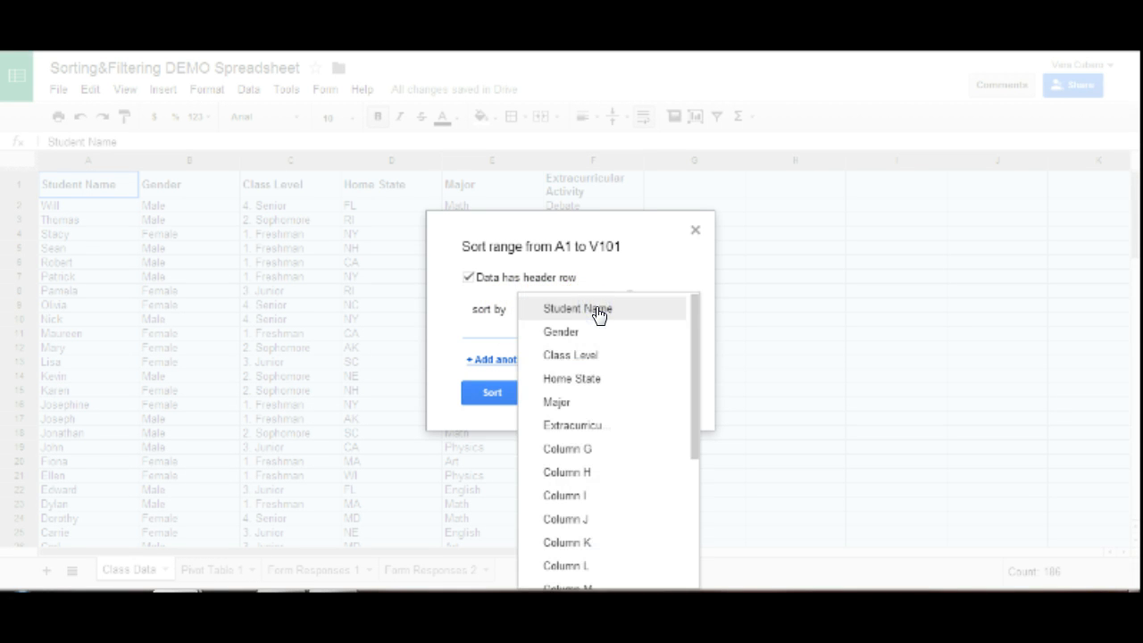
left_click(574, 357)
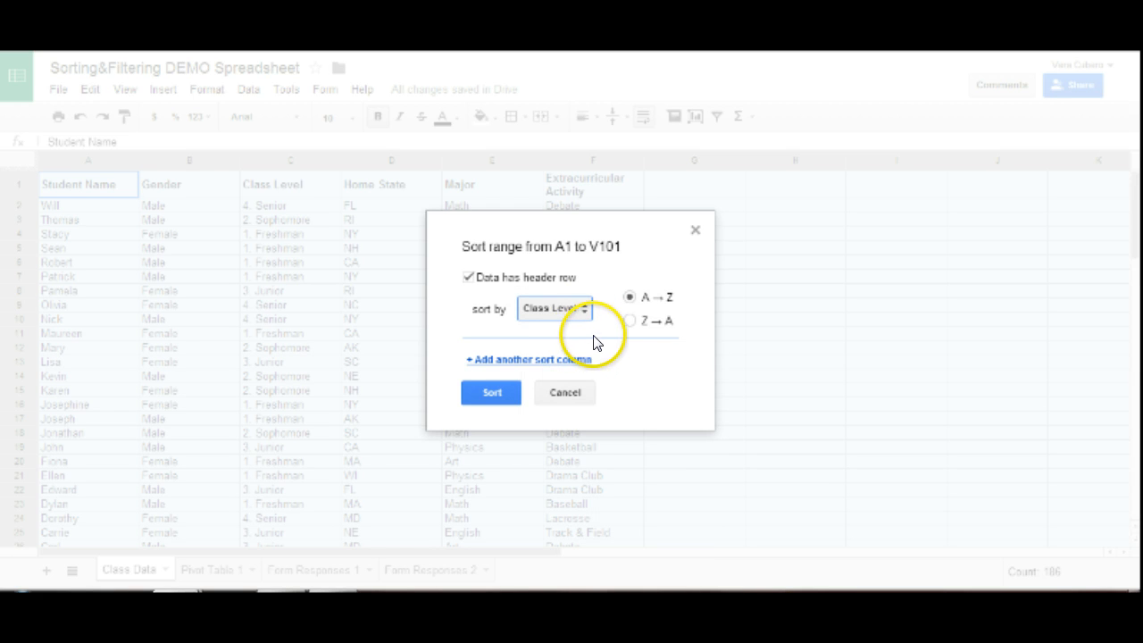
Add Major and Student Name as second and third sort columns, both A → Z, and run the sort.
left_click(543, 360)
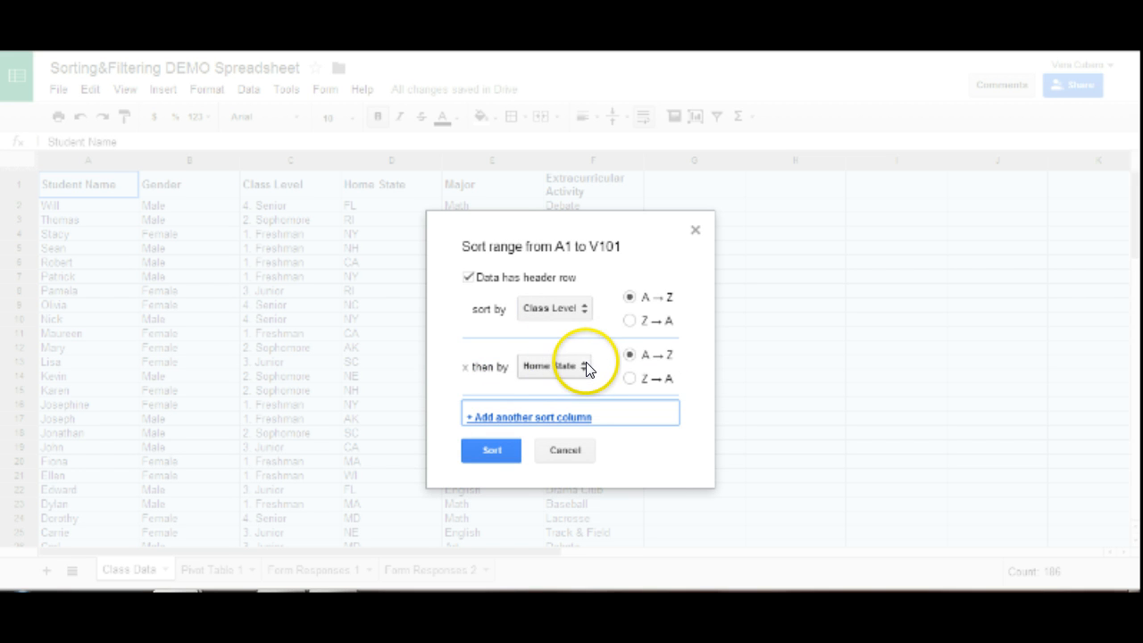
left_click(586, 363)
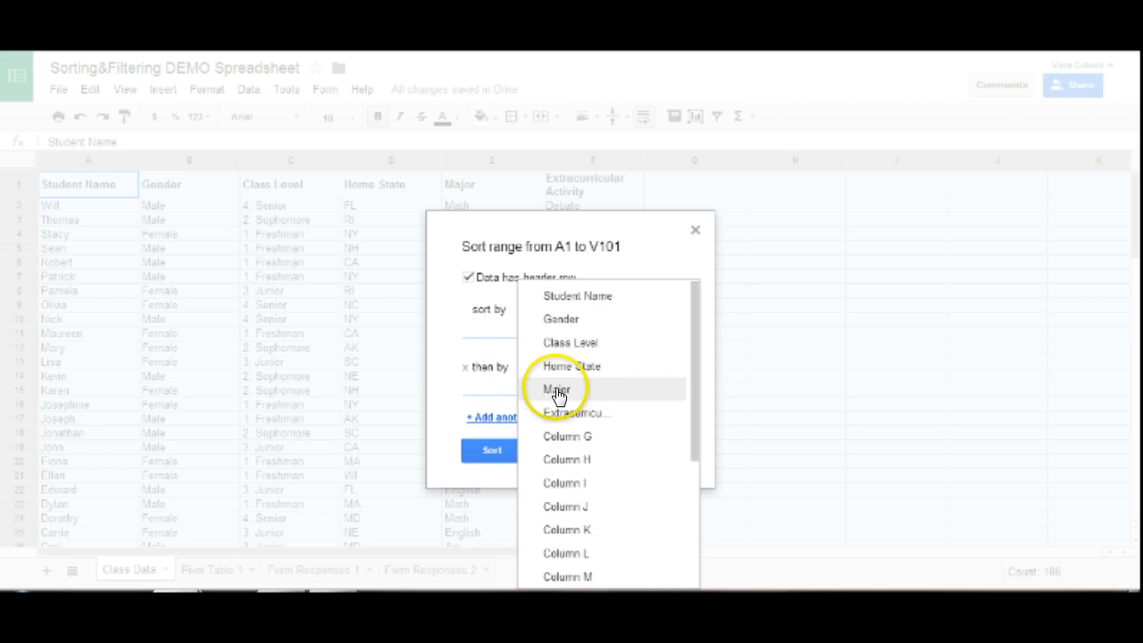
left_click(554, 393)
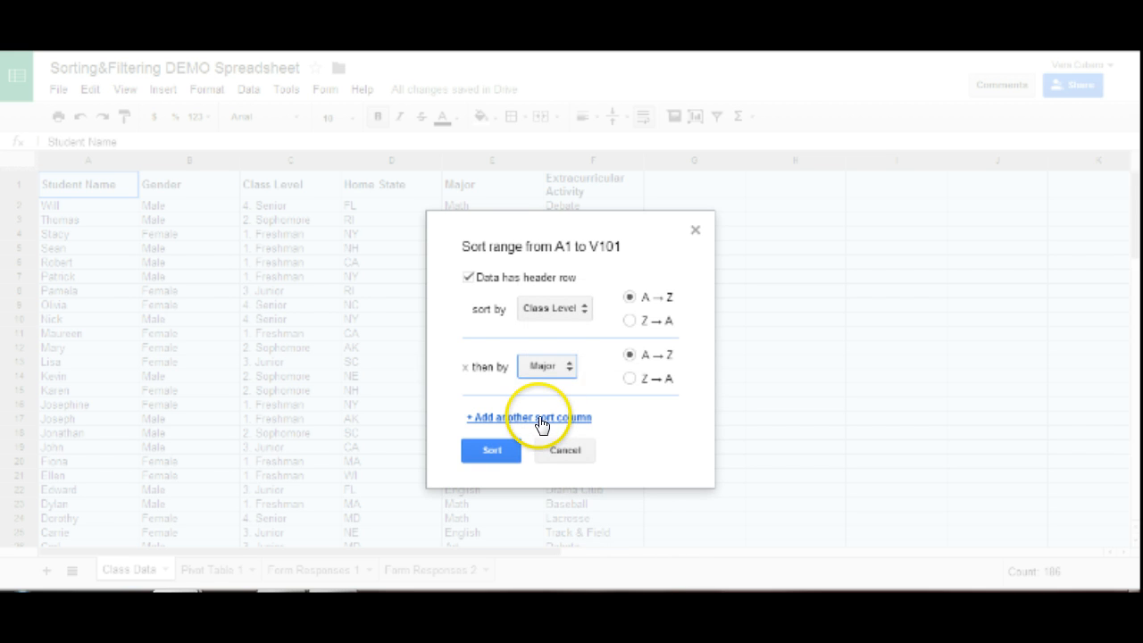
left_click(540, 417)
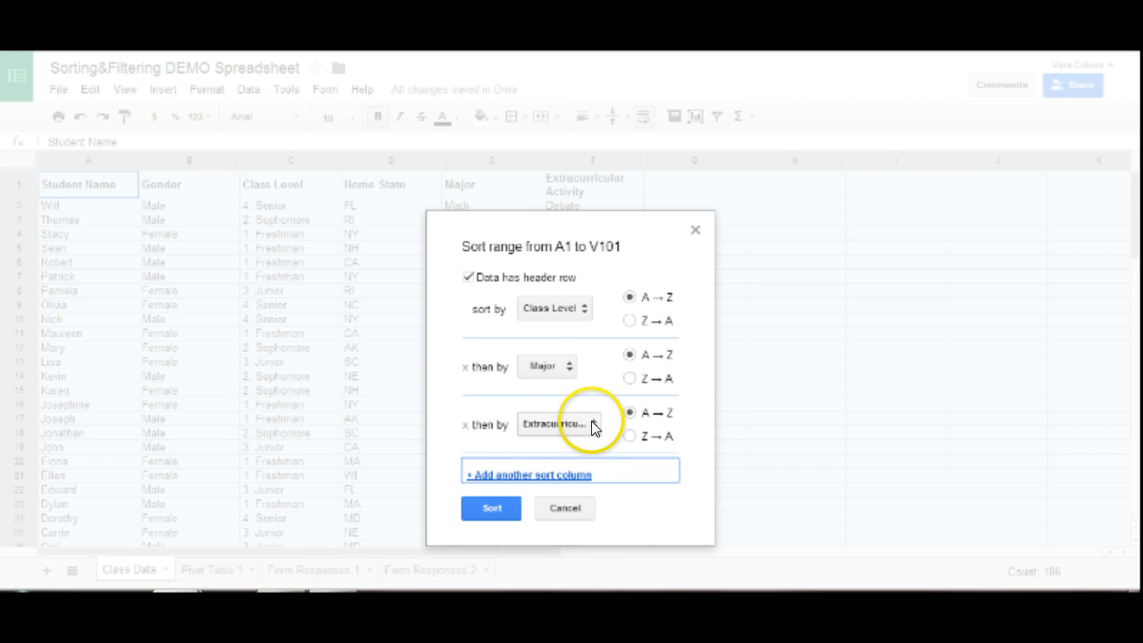
left_click(593, 421)
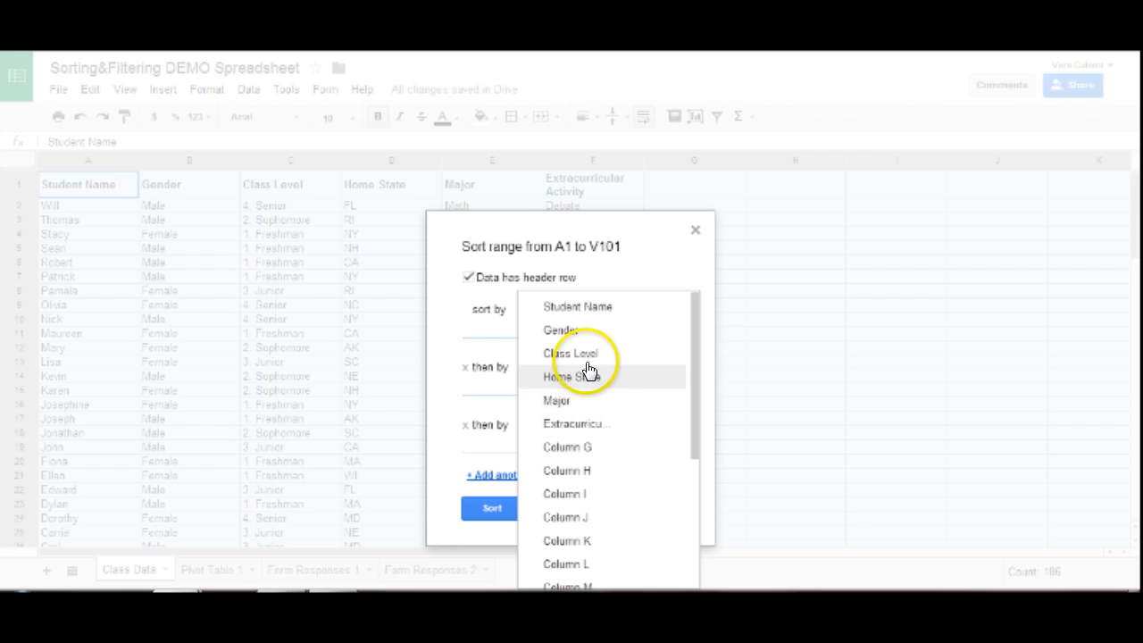
left_click(581, 306)
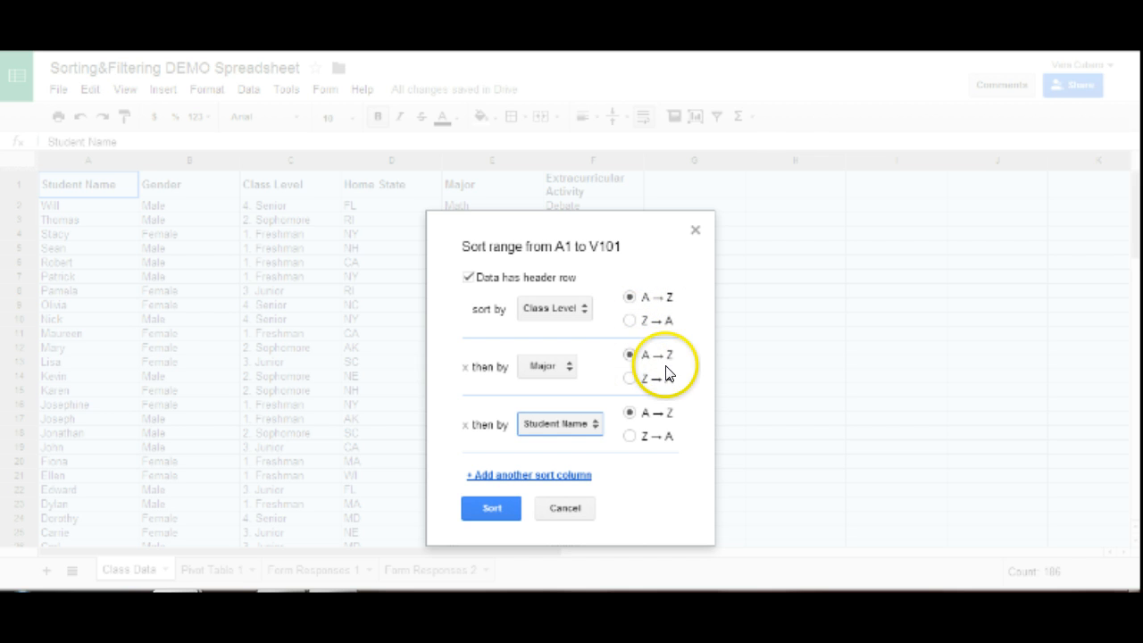
left_click(489, 509)
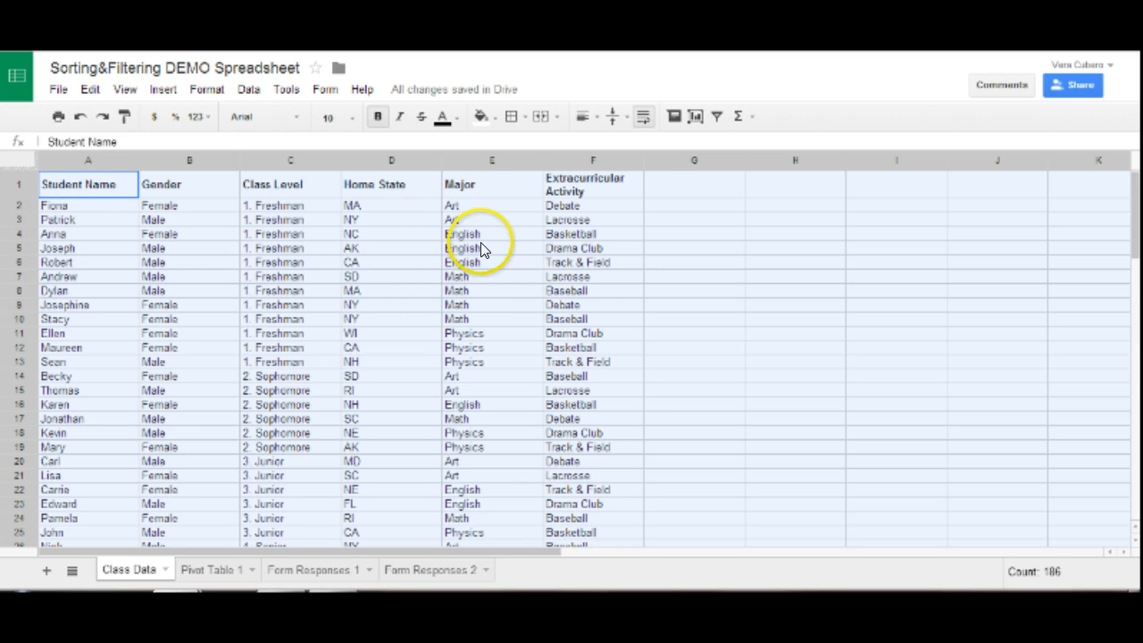
Review the sorted rows, and undo the multi-column sort and the sheet change before it.
scroll(280, 403, "down", 5)
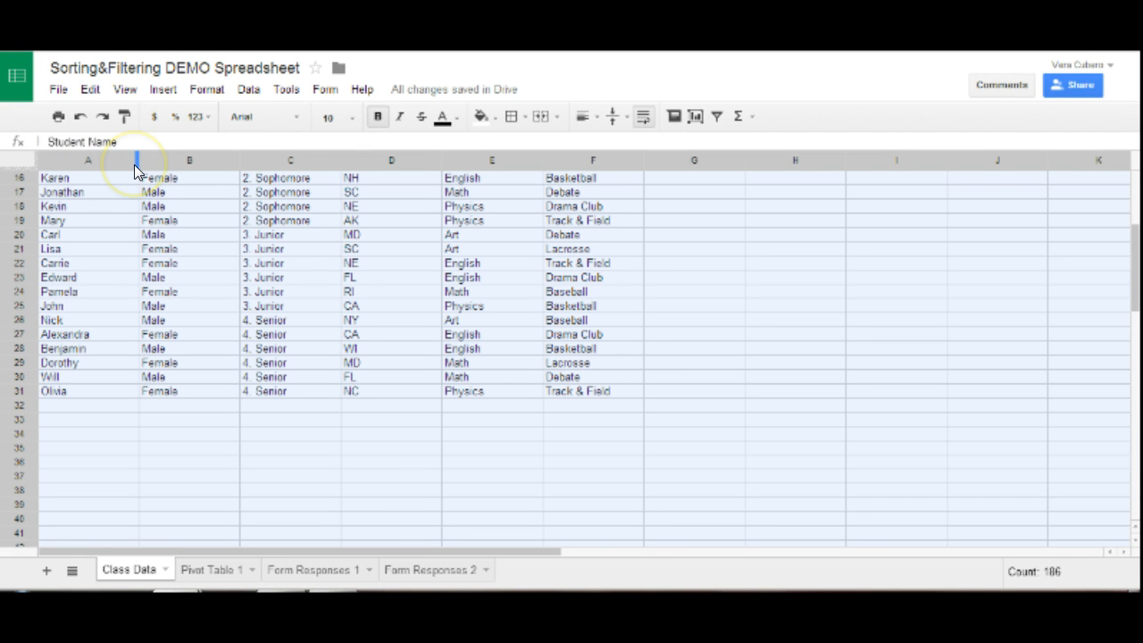
left_click(81, 116)
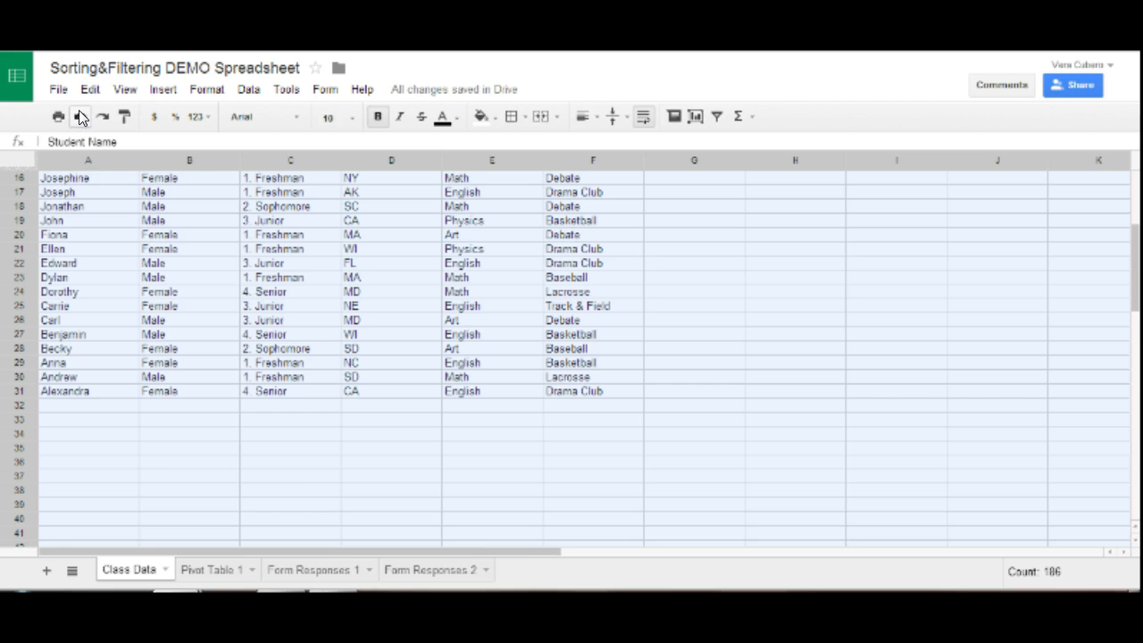
left_click(79, 114)
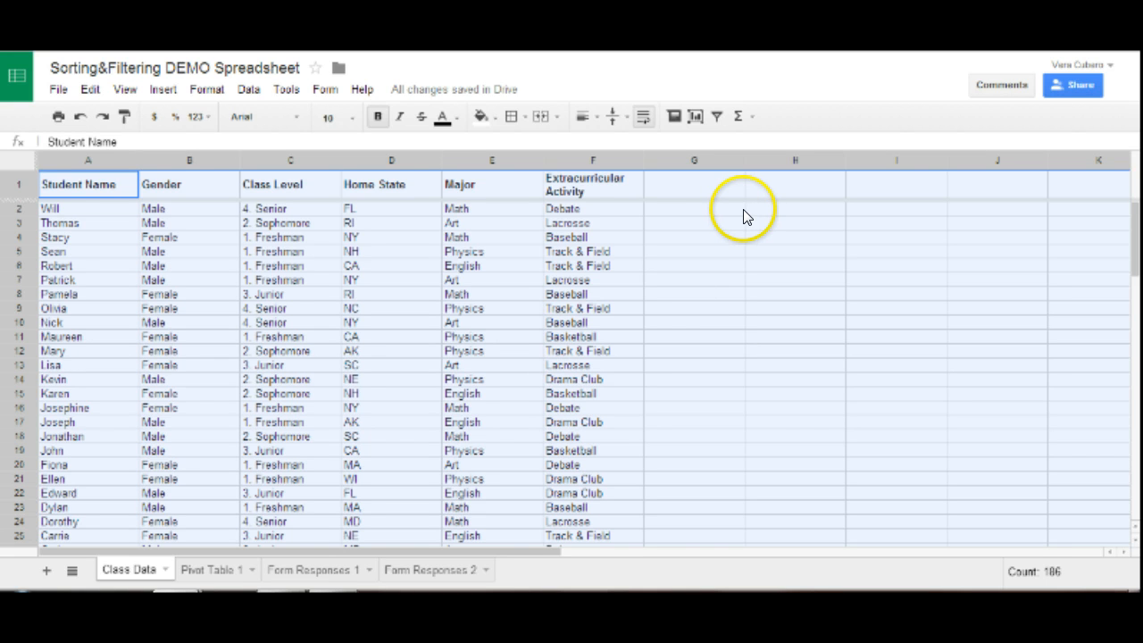
Turn on a filter for the Home State column.
left_click(718, 115)
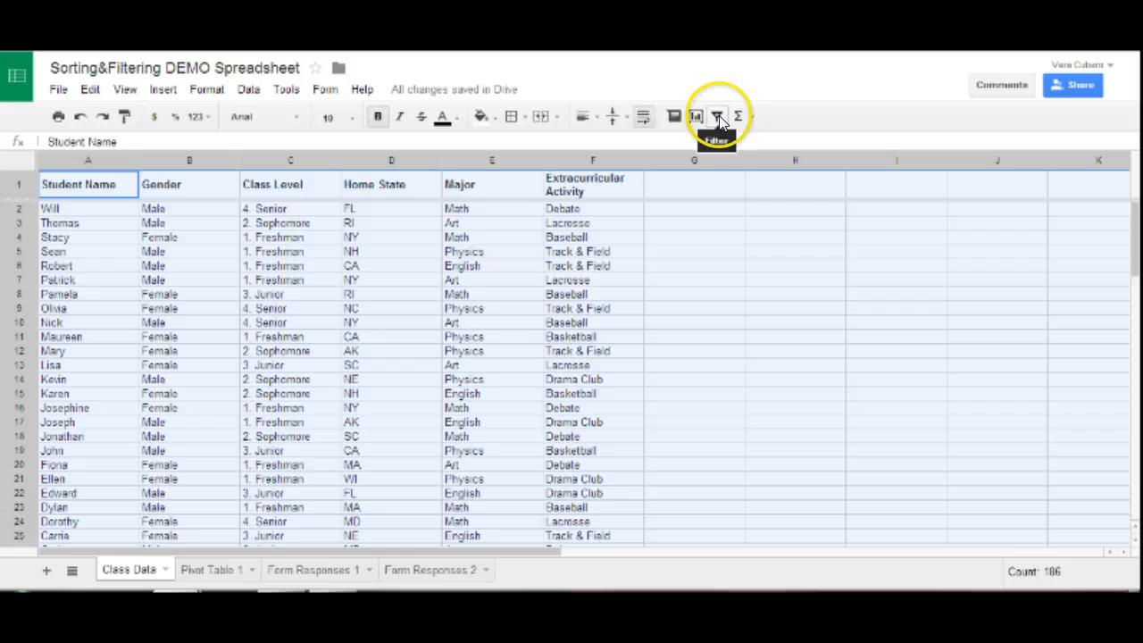
left_click(362, 164)
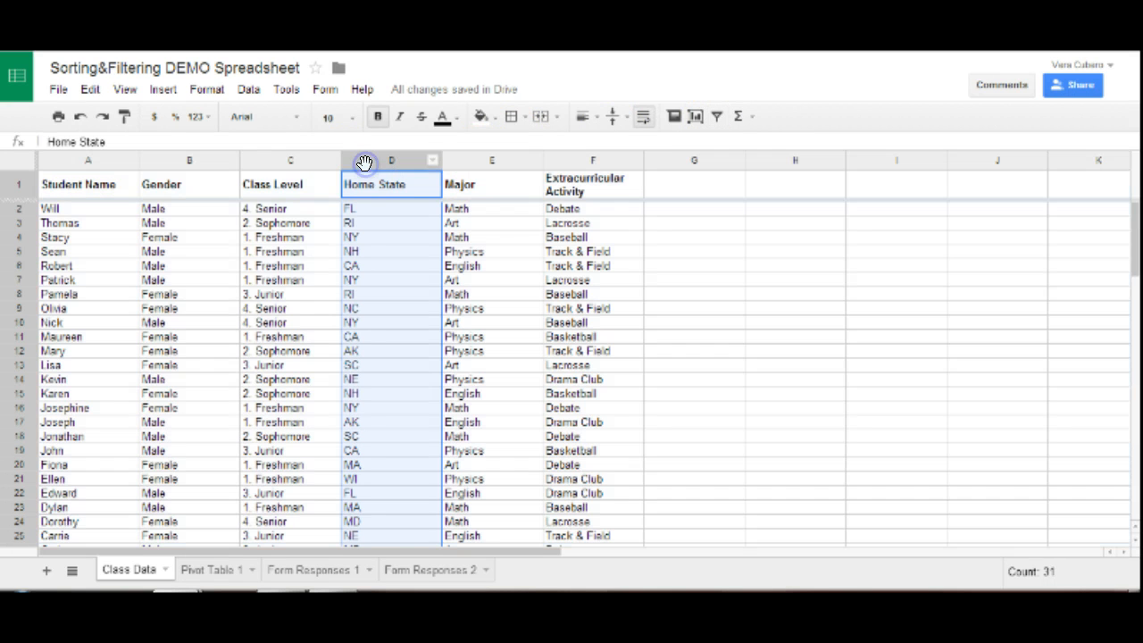
left_click(717, 117)
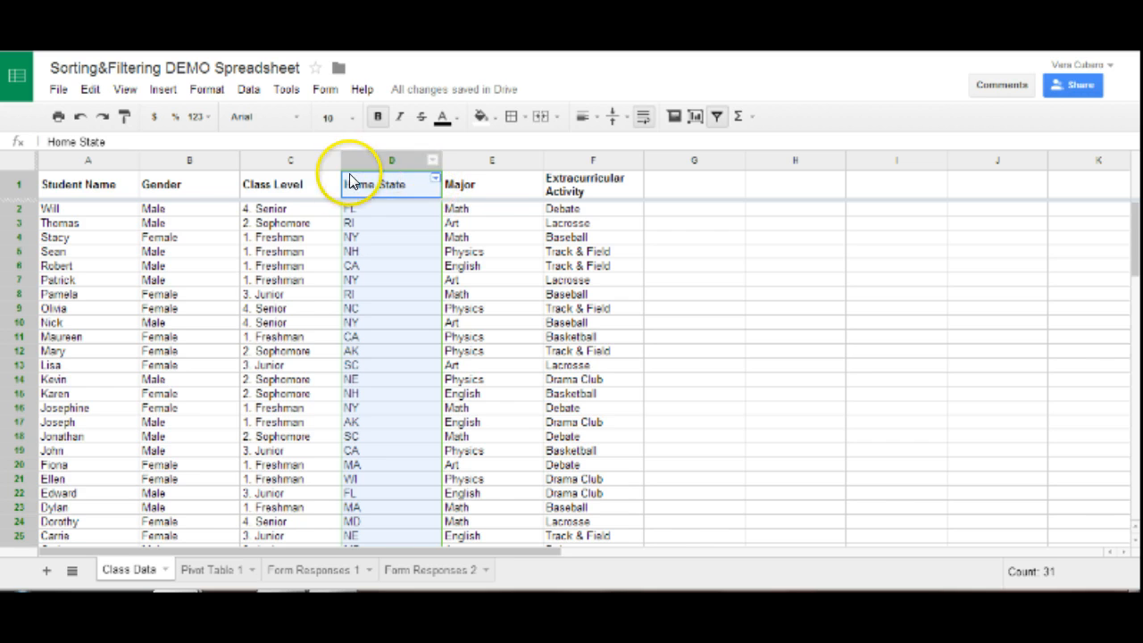
Filter the Home State column to only FL and NC, and undo that filtering.
left_click(435, 183)
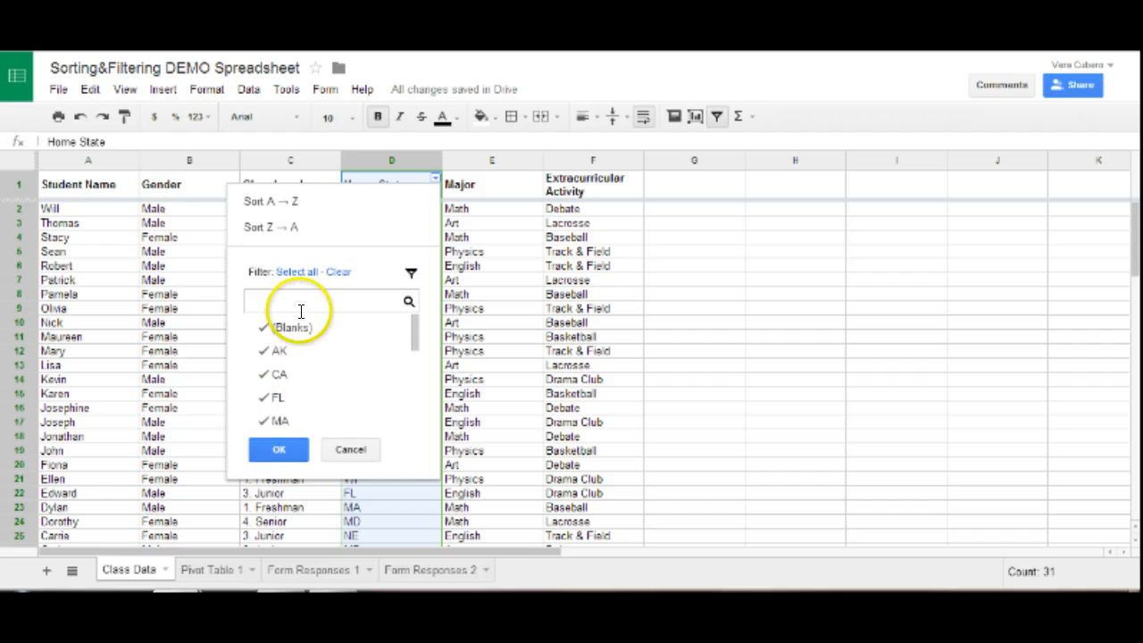
left_click(338, 271)
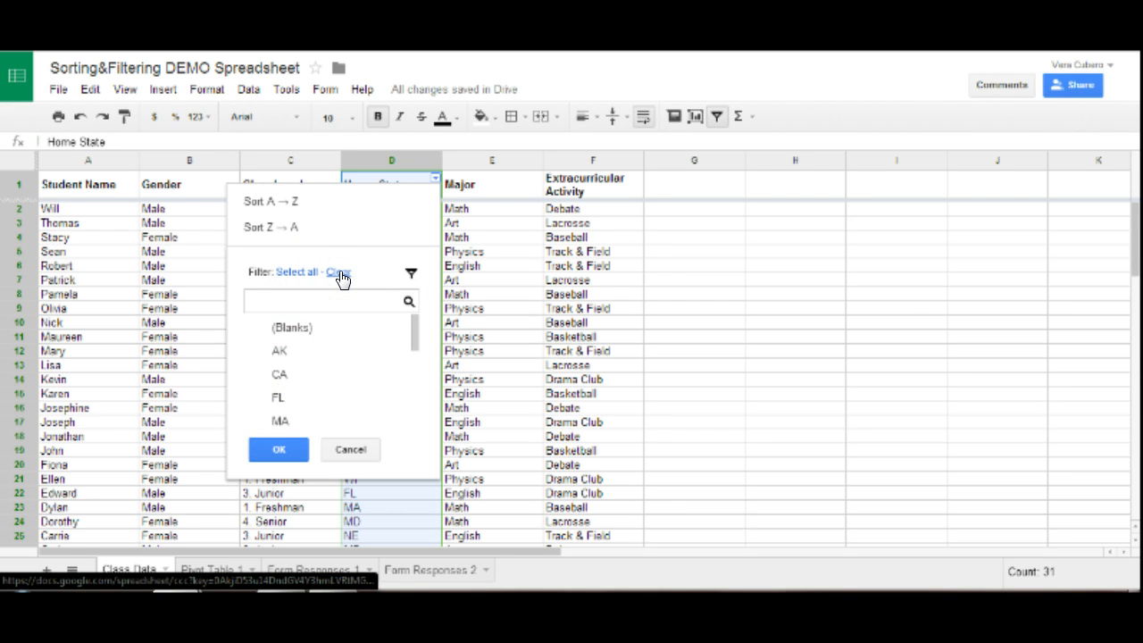
left_click(260, 399)
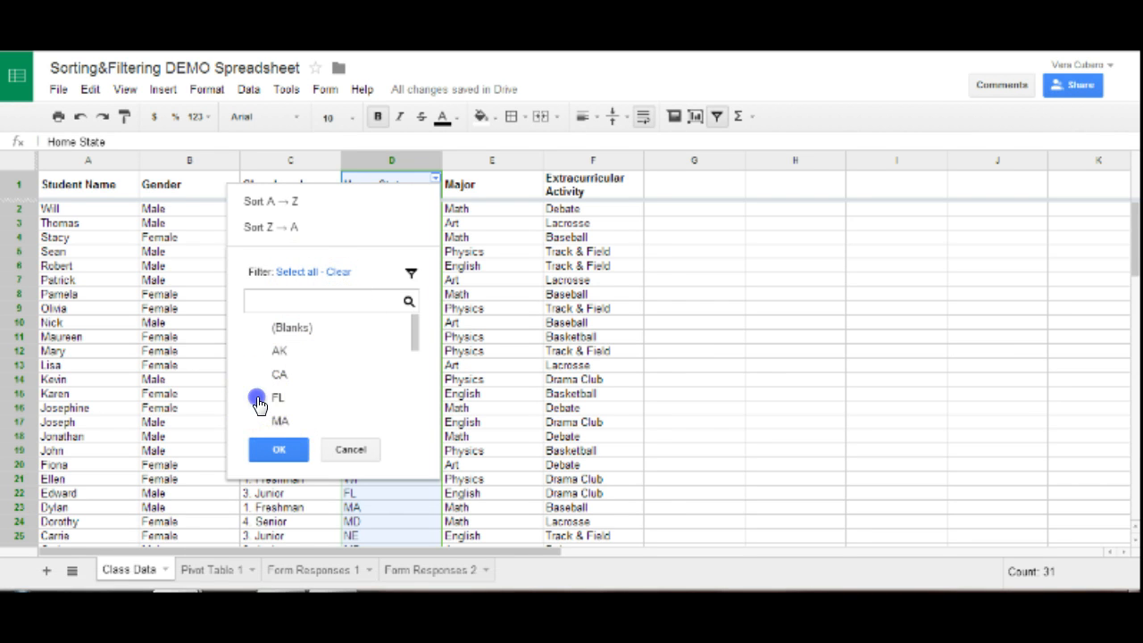
scroll(260, 405, "down", 2)
left_click(258, 384)
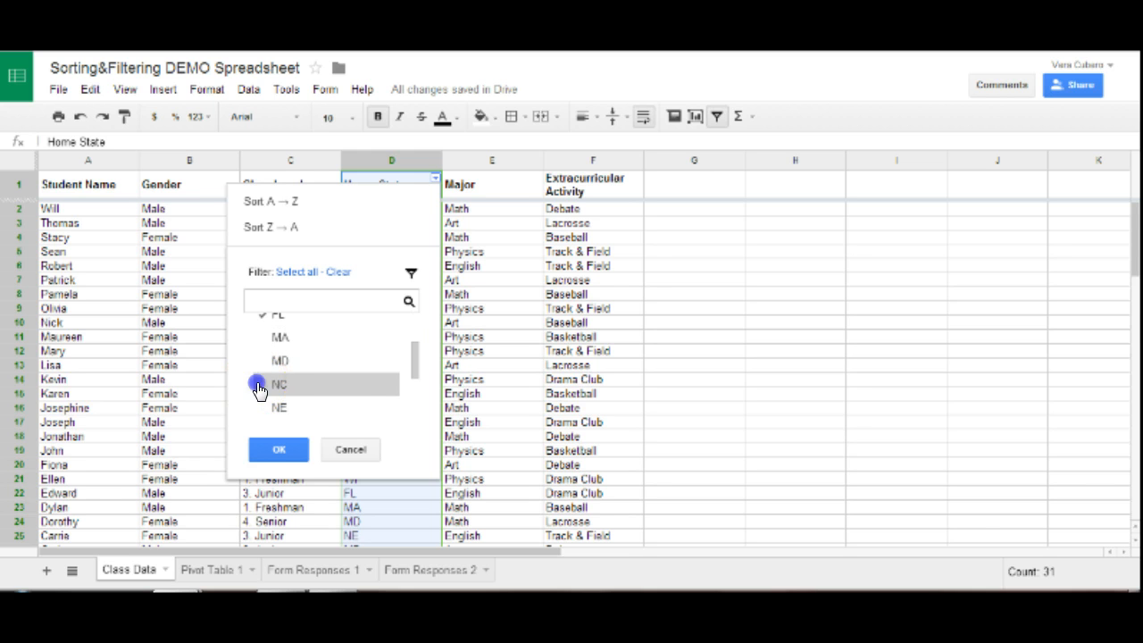
left_click(266, 451)
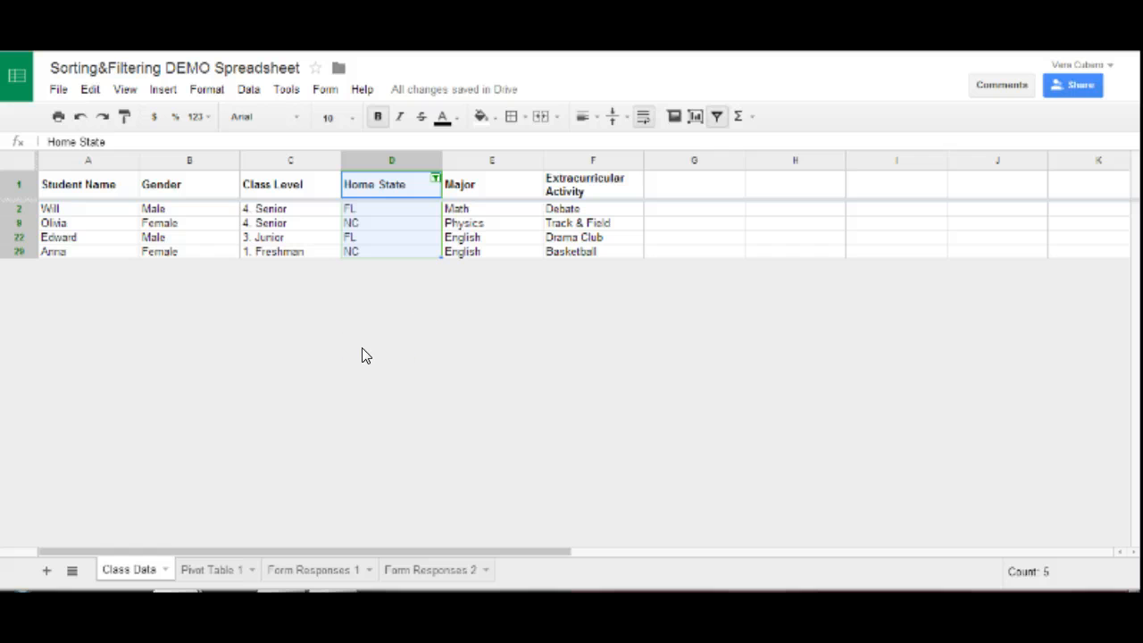
left_click(79, 114)
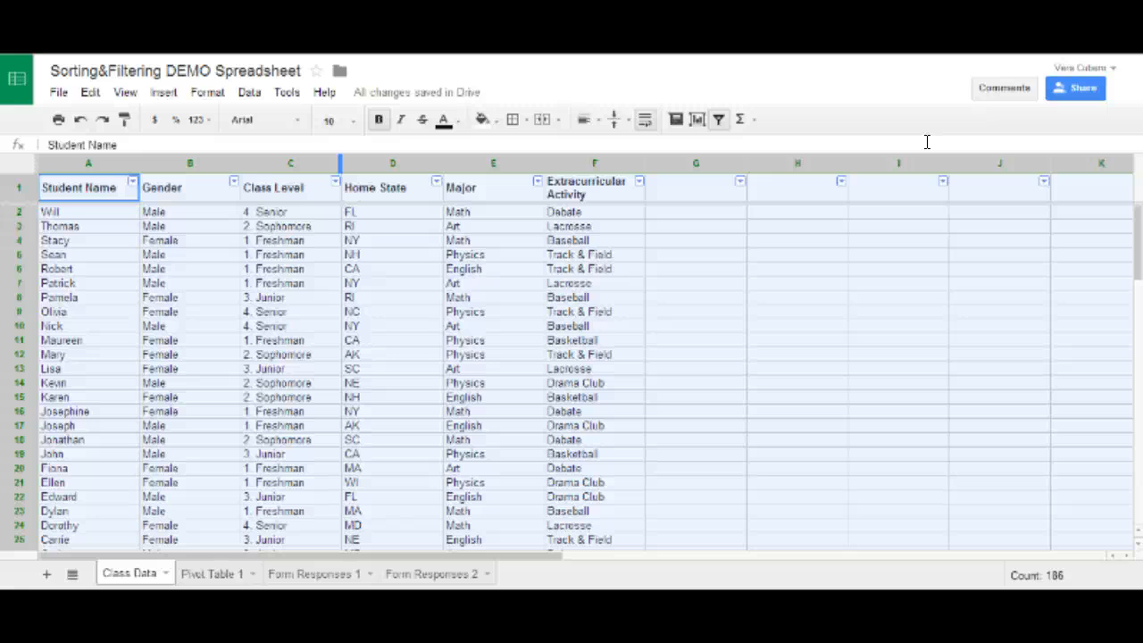
Search the sheet for a student's first name, go to the next match and open the additional find options.
key("ctrl+f")
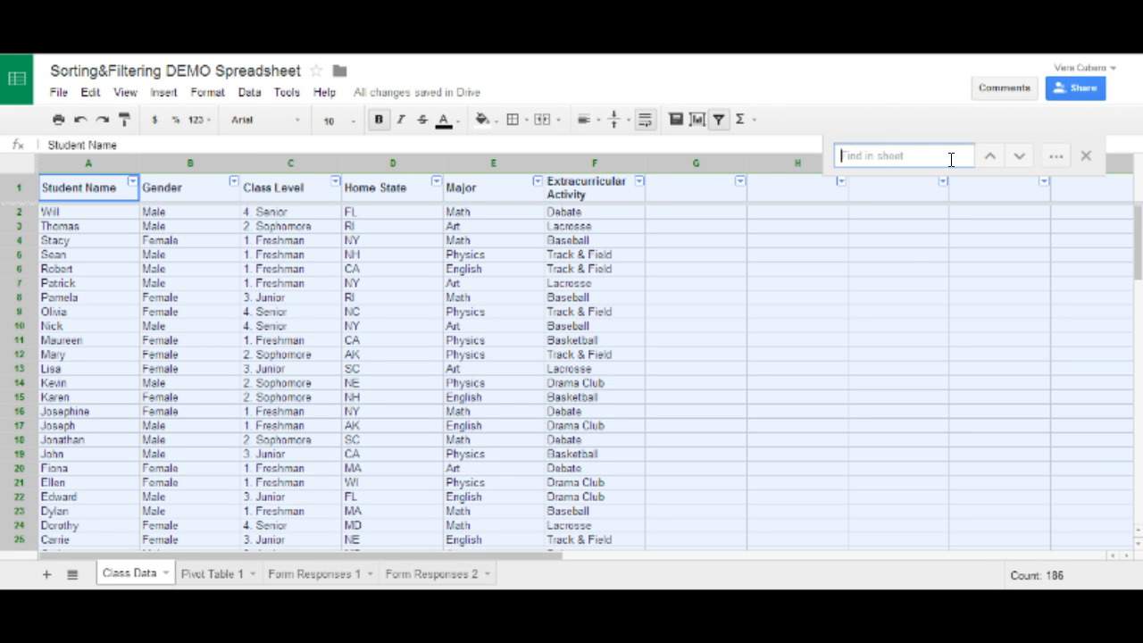
type("karen")
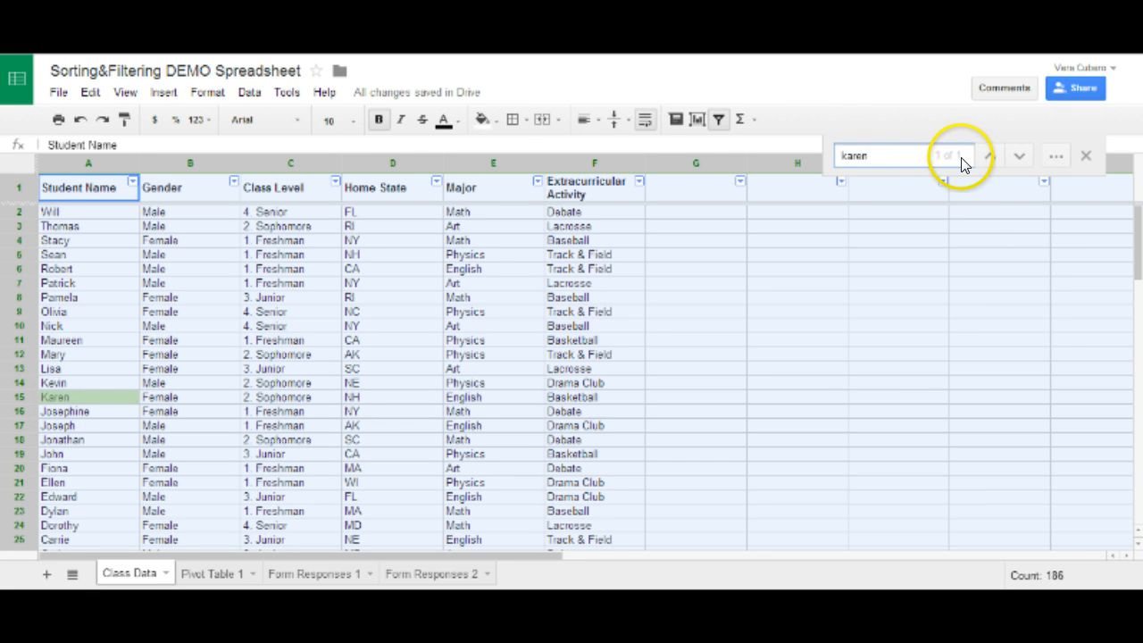
left_click(1021, 157)
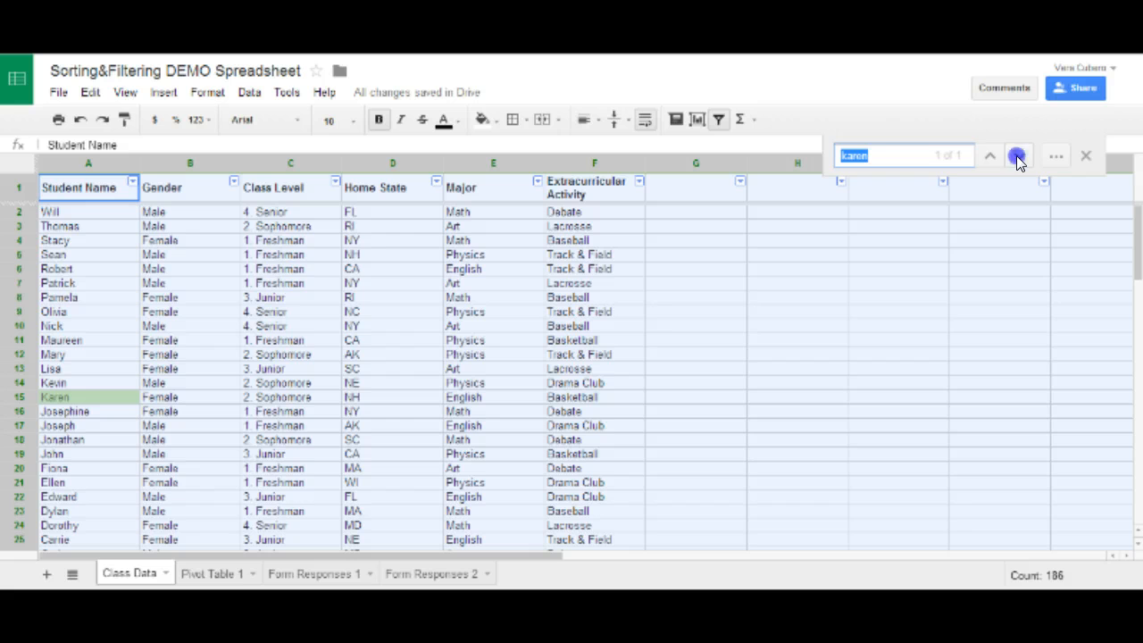
left_click(1052, 157)
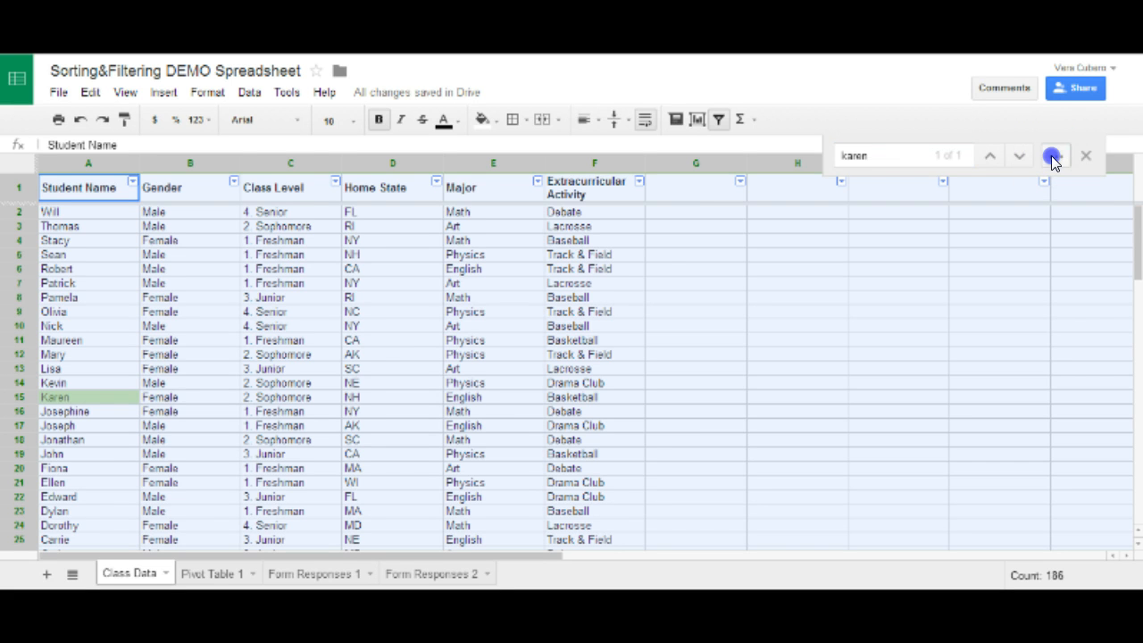